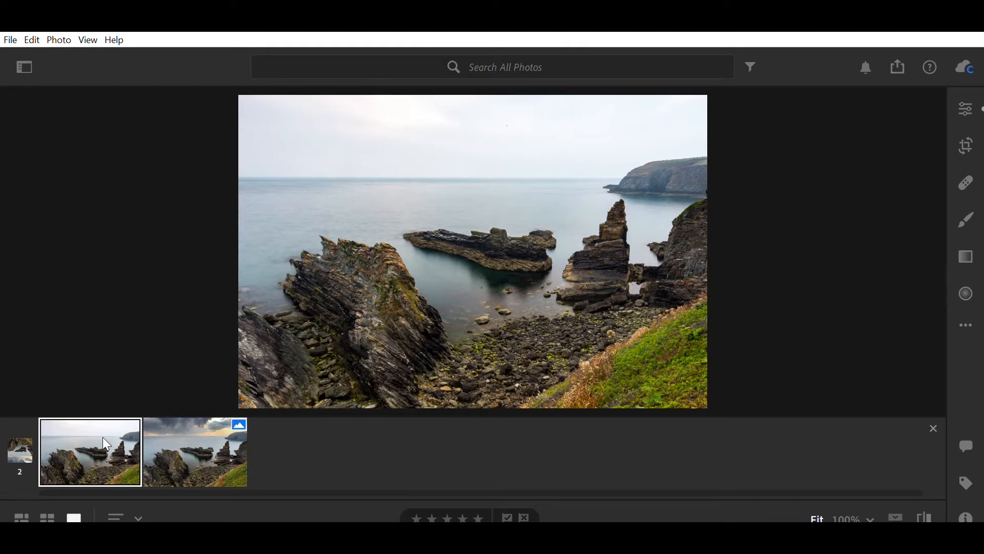
Step: Compare the original coastal photo with its stacked version that has the dramatic cloudy sky
{"action": "left_click", "coordinate": [216, 446]}
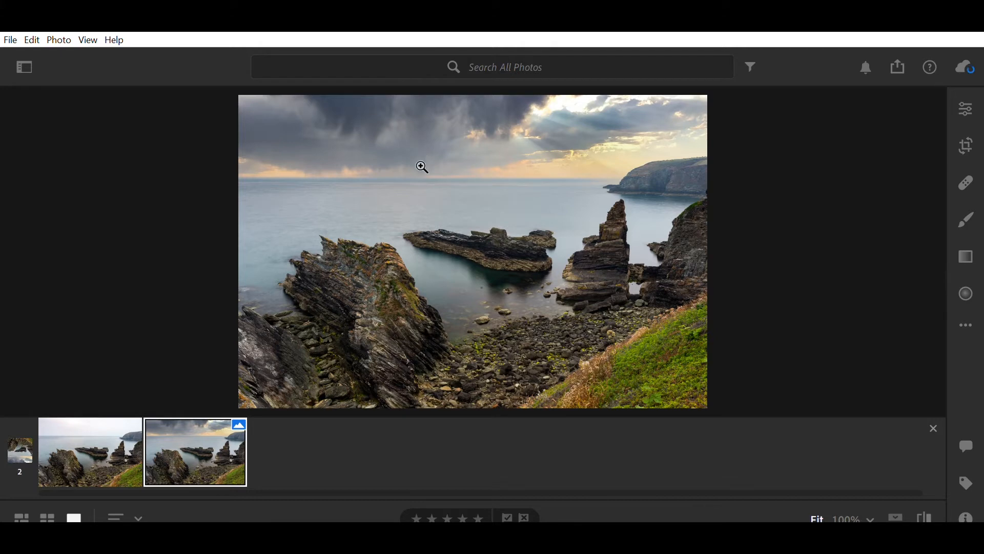
{"action": "left_click", "coordinate": [114, 440]}
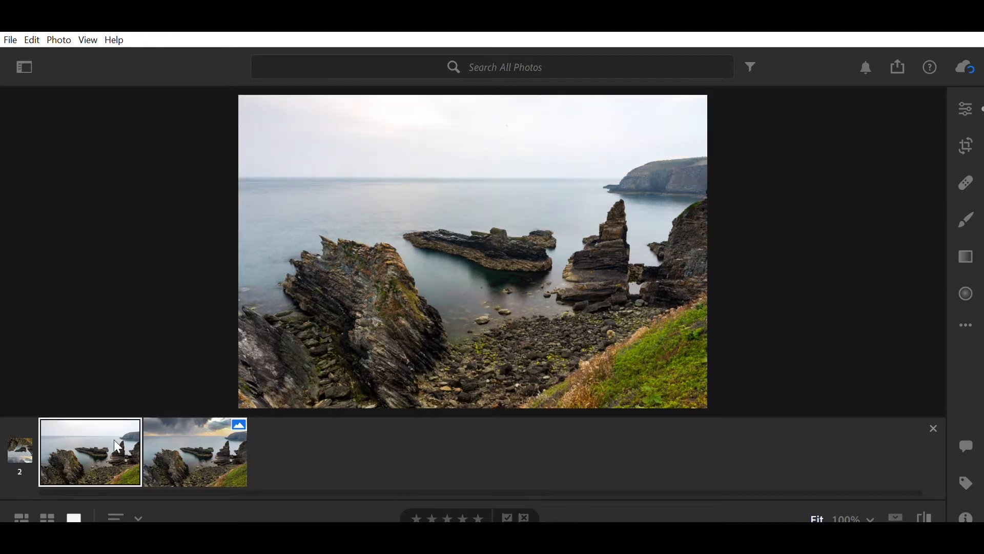
{"action": "left_click", "coordinate": [200, 432]}
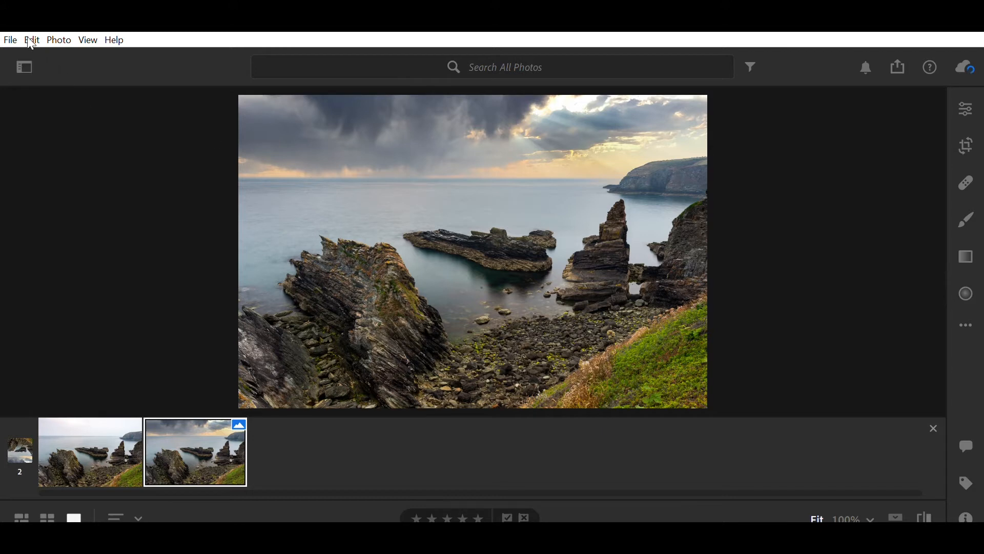
Step: Close the expanded photo stack with the cloudy-sky version selected and hide the filmstrip
{"action": "left_click", "coordinate": [10, 40]}
{"action": "left_click", "coordinate": [934, 428]}
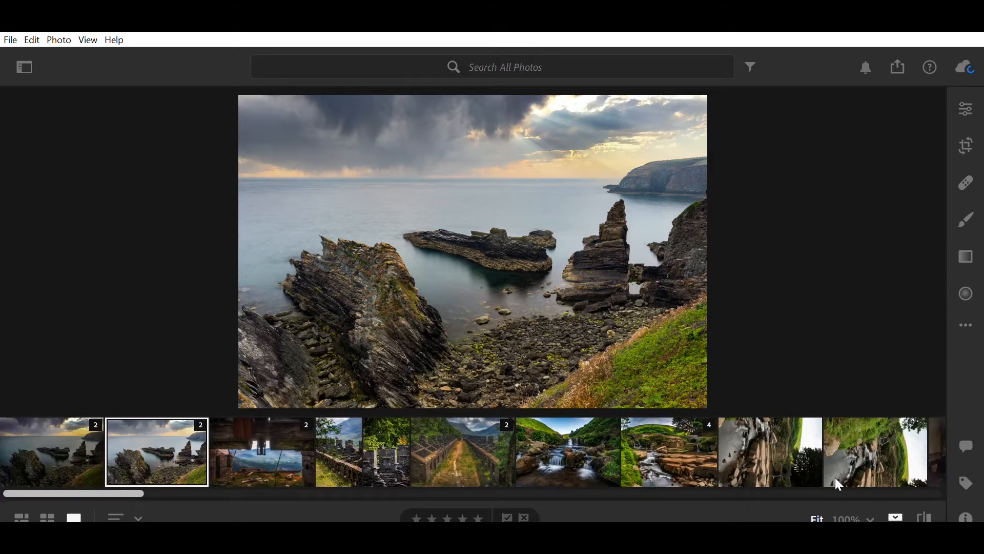
{"action": "left_click", "coordinate": [896, 517]}
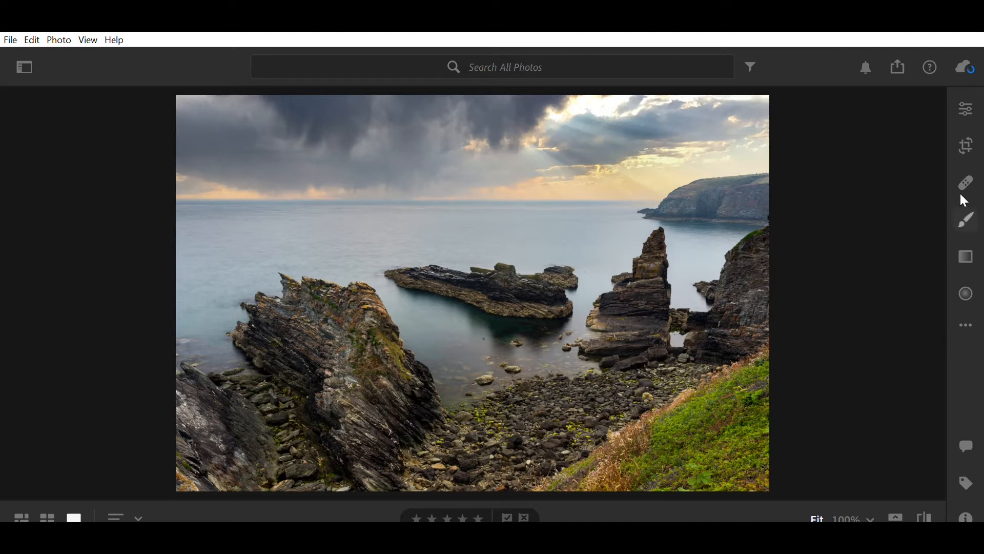
Step: Adjust the cloudy-sky photo's light: Exposure −0.45, Contrast +5, Highlights −72 and Shadows +9
{"action": "left_click", "coordinate": [967, 98]}
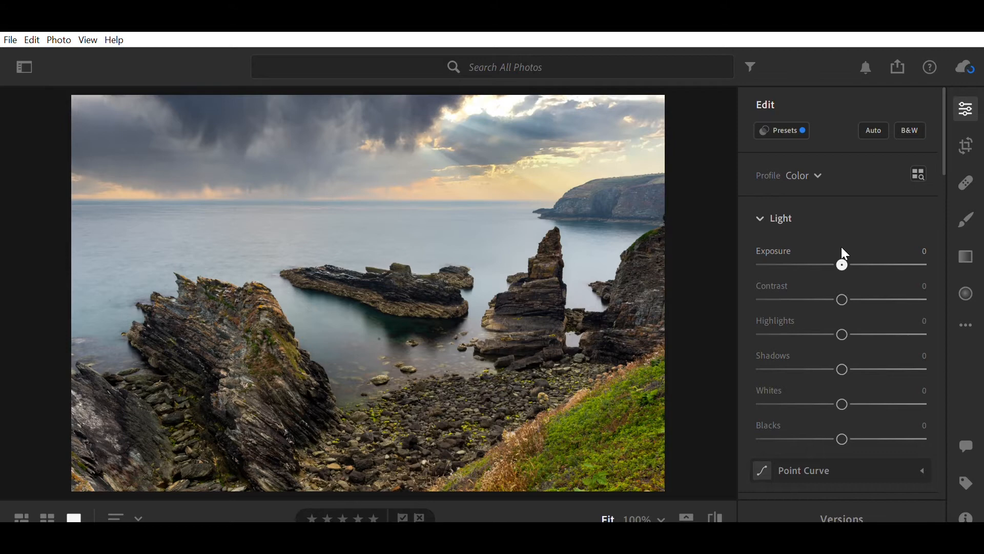
{"action": "left_click_drag", "start_coordinate": [841, 247], "coordinate": [834, 247]}
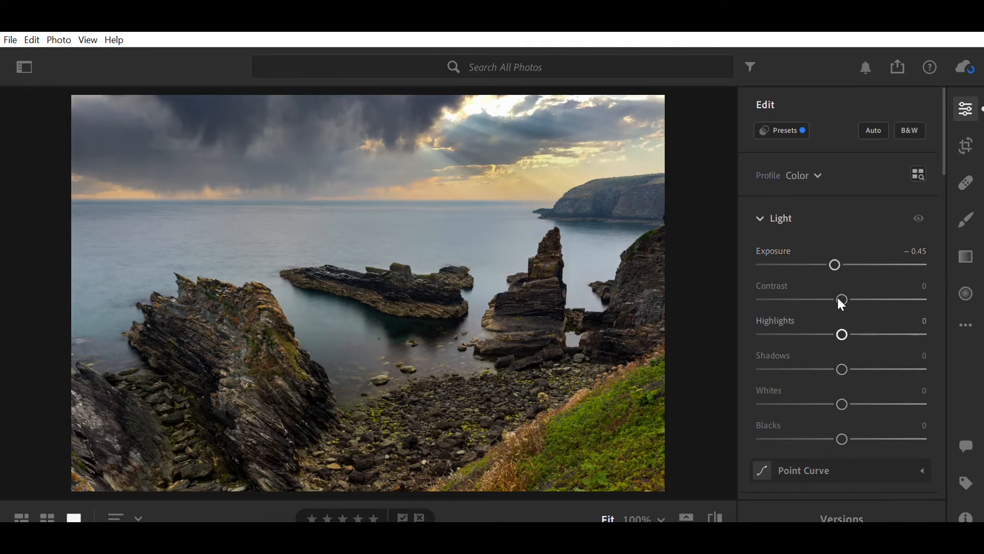
{"action": "left_click_drag", "start_coordinate": [838, 287], "coordinate": [840, 287]}
{"action": "left_click_drag", "start_coordinate": [841, 319], "coordinate": [788, 327]}
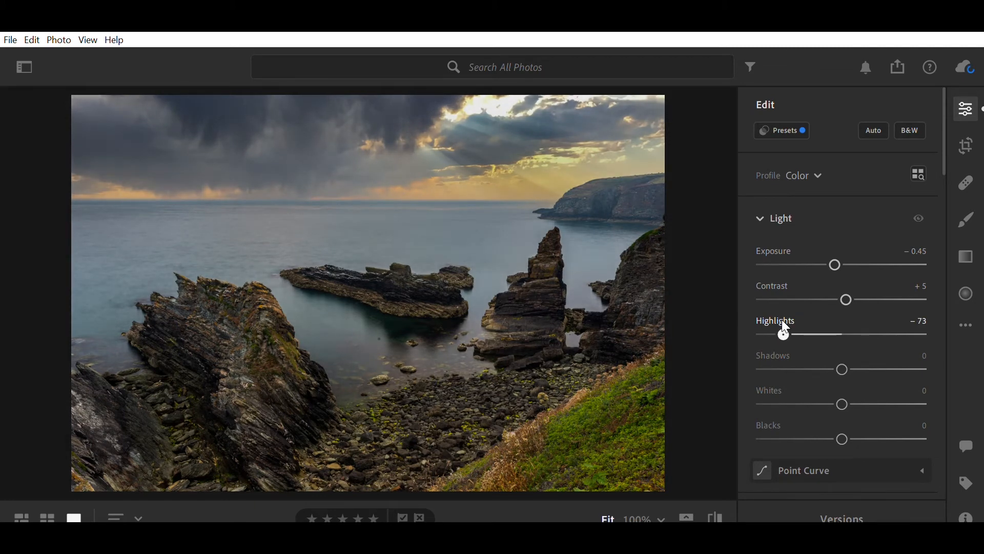
{"action": "left_click_drag", "start_coordinate": [783, 320], "coordinate": [789, 333]}
{"action": "left_click_drag", "start_coordinate": [841, 354], "coordinate": [846, 355]}
Step: Set Whites to +32 and Blacks to −12, using the clipping preview as a guide
{"action": "key", "text": "alt"}
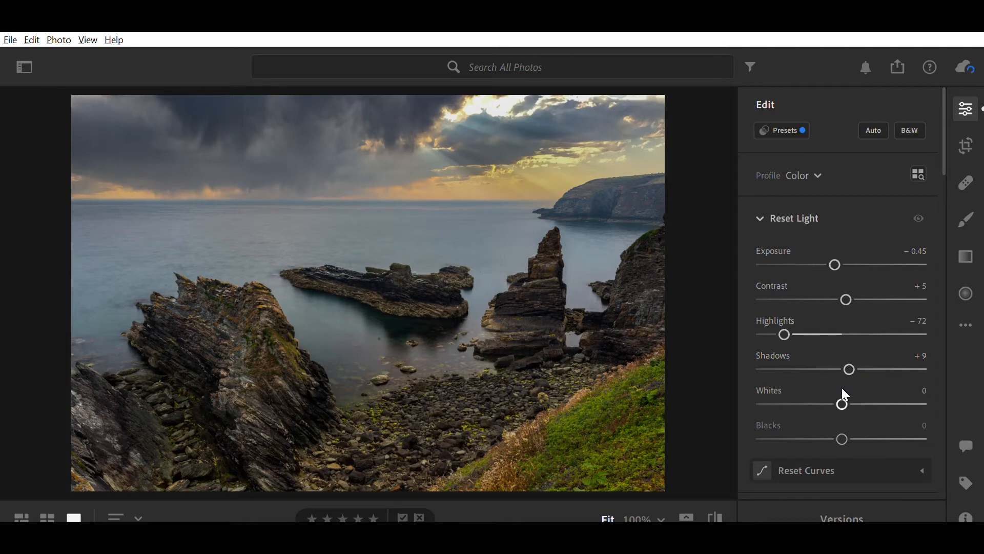
{"action": "left_click_drag", "start_coordinate": [843, 388], "coordinate": [868, 388]}
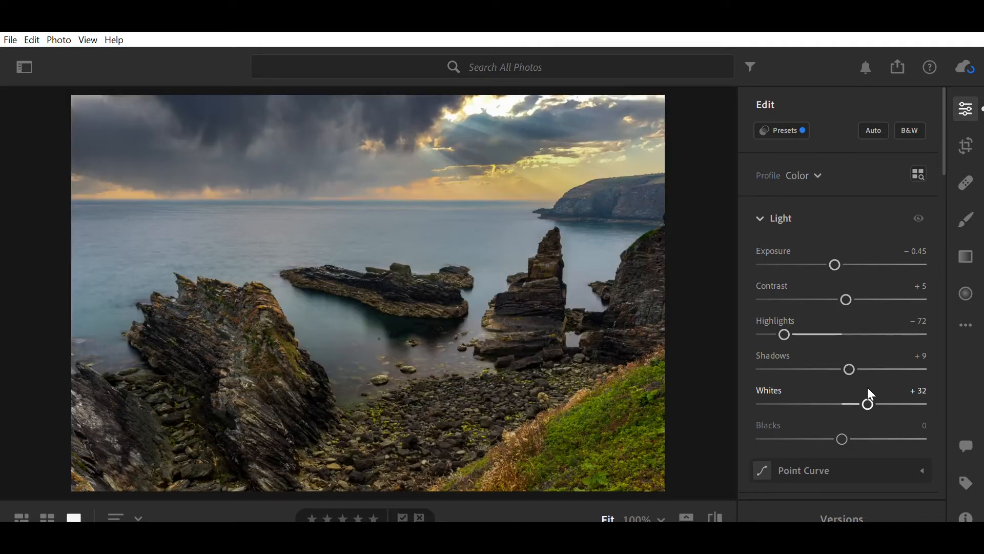
{"action": "key", "text": "alt"}
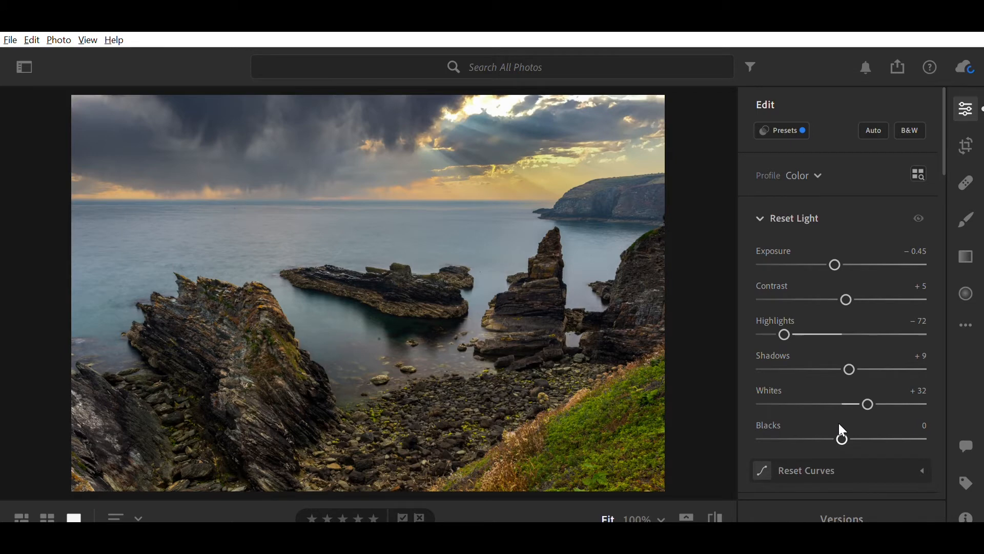
{"action": "left_click_drag", "start_coordinate": [840, 425], "coordinate": [839, 425]}
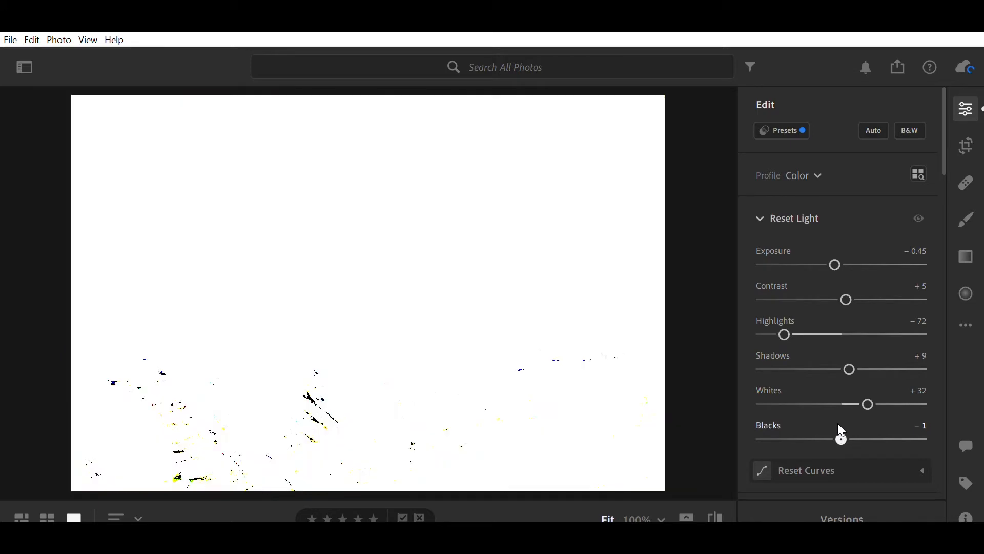
{"action": "left_click_drag", "start_coordinate": [839, 424], "coordinate": [837, 423]}
{"action": "mouse_move", "coordinate": [836, 425]}
{"action": "left_mouse_down"}
{"action": "mouse_move", "coordinate": [821, 426]}
{"action": "mouse_move", "coordinate": [829, 427]}
{"action": "left_mouse_up"}
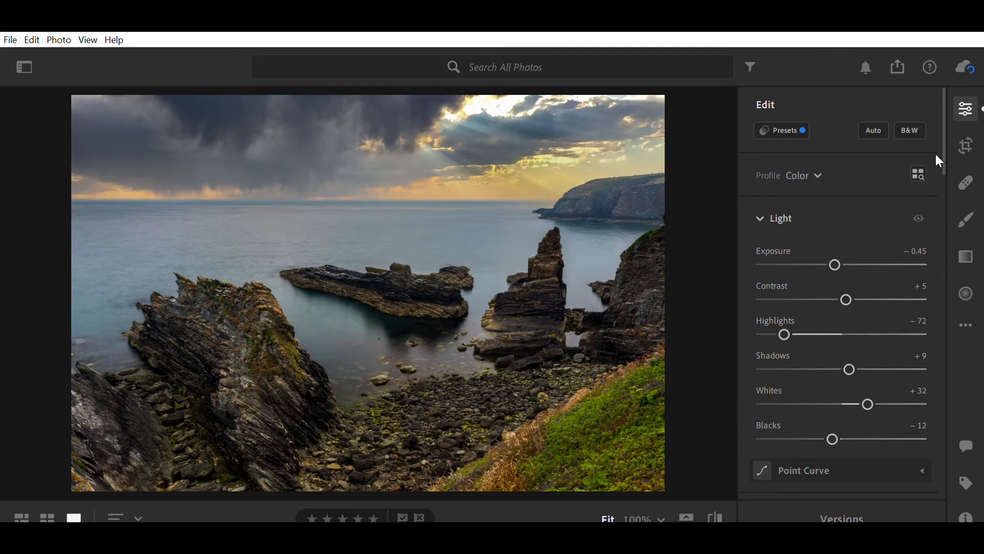
Step: Set the photo's overall Saturation to +3 and slightly adjust its Vibrance
{"action": "left_click_drag", "start_coordinate": [944, 147], "coordinate": [941, 226]}
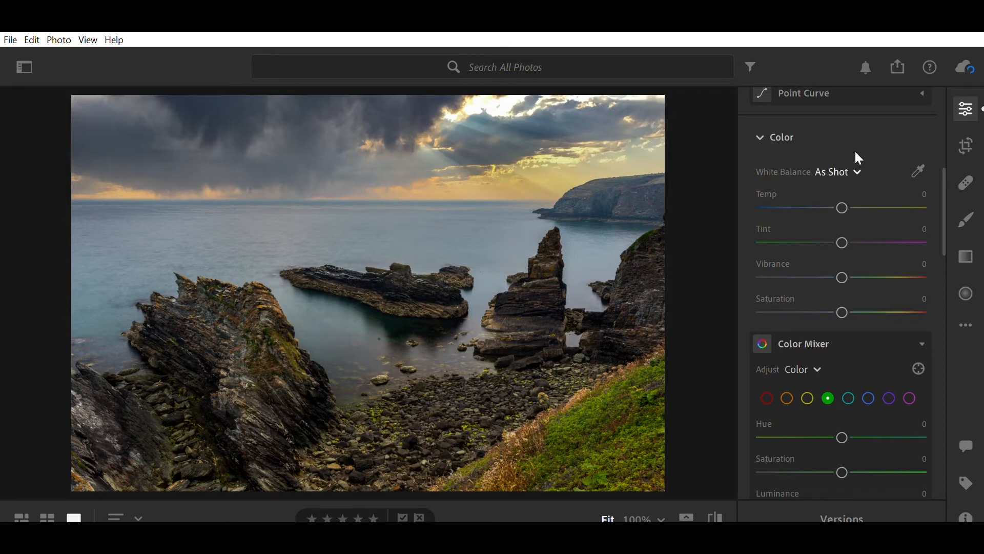
{"action": "left_click_drag", "start_coordinate": [840, 297], "coordinate": [844, 297]}
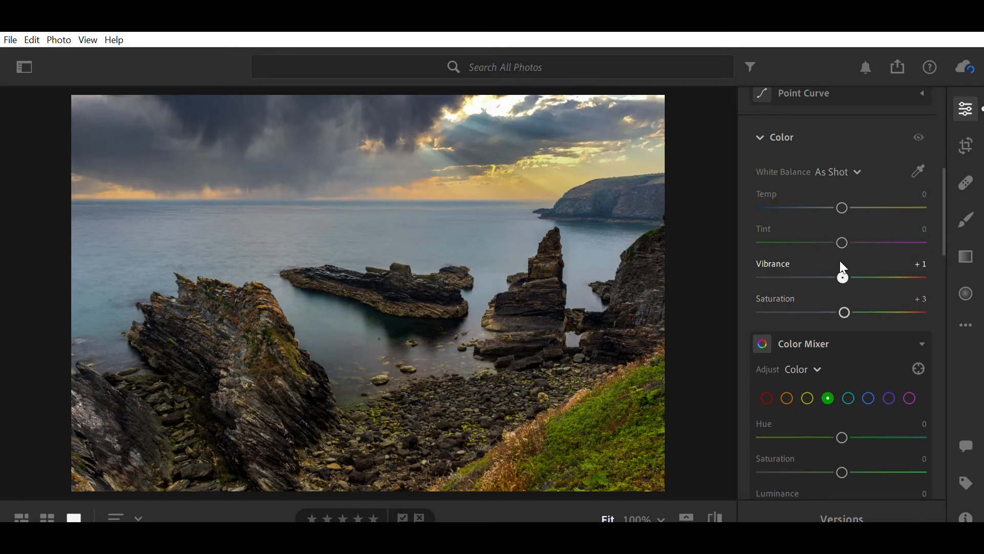
{"action": "mouse_move", "coordinate": [840, 261]}
{"action": "left_mouse_down"}
{"action": "mouse_move", "coordinate": [831, 263]}
{"action": "mouse_move", "coordinate": [852, 263]}
{"action": "mouse_move", "coordinate": [836, 266]}
{"action": "left_mouse_up"}
Step: Set the photo's Clarity to +2 and Dehaze to +12
{"action": "left_click_drag", "start_coordinate": [943, 222], "coordinate": [936, 301]}
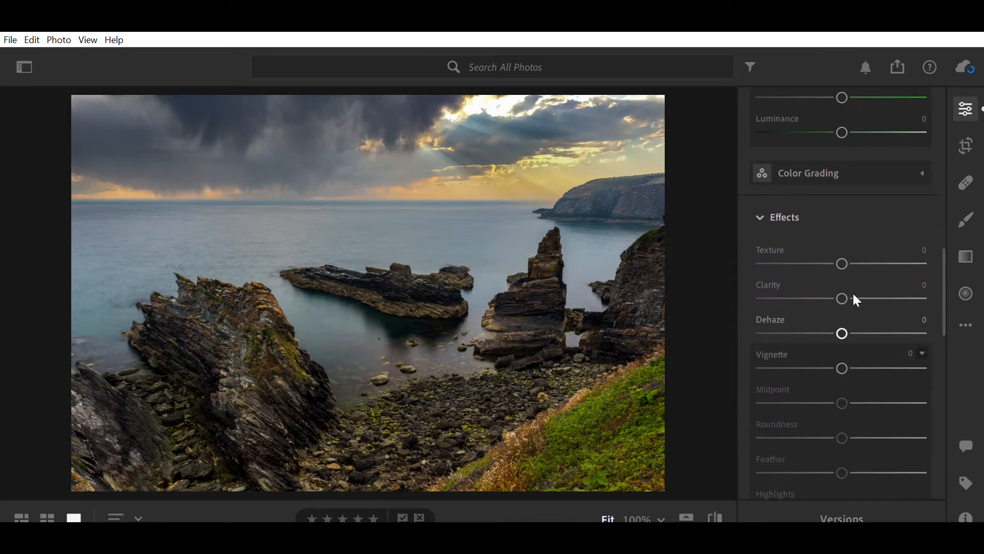
{"action": "left_click_drag", "start_coordinate": [843, 286], "coordinate": [844, 287]}
{"action": "mouse_move", "coordinate": [844, 320]}
{"action": "left_mouse_down"}
{"action": "mouse_move", "coordinate": [857, 326]}
{"action": "mouse_move", "coordinate": [850, 321]}
{"action": "left_mouse_up"}
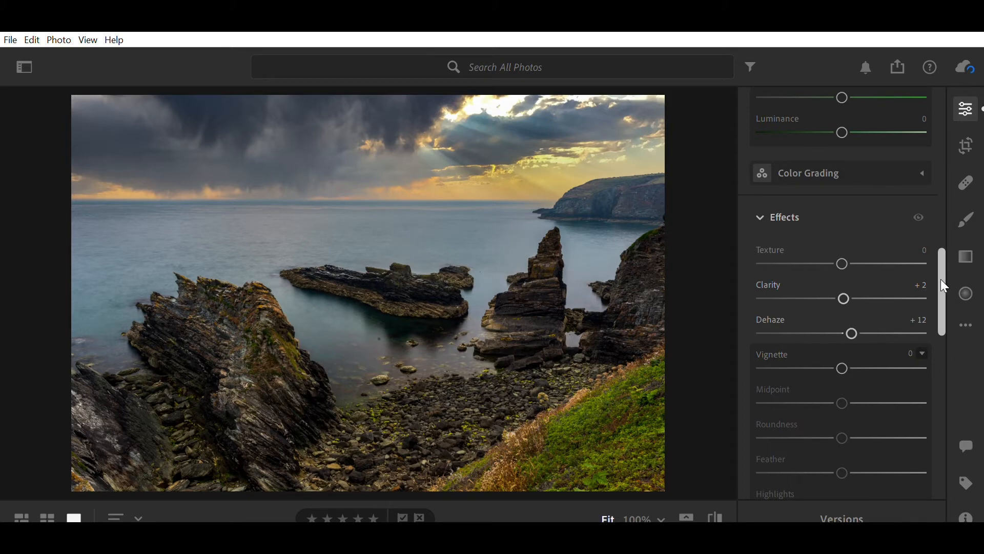
Step: Turn on chromatic aberration removal and lens corrections for the photo
{"action": "left_click_drag", "start_coordinate": [941, 280], "coordinate": [930, 358]}
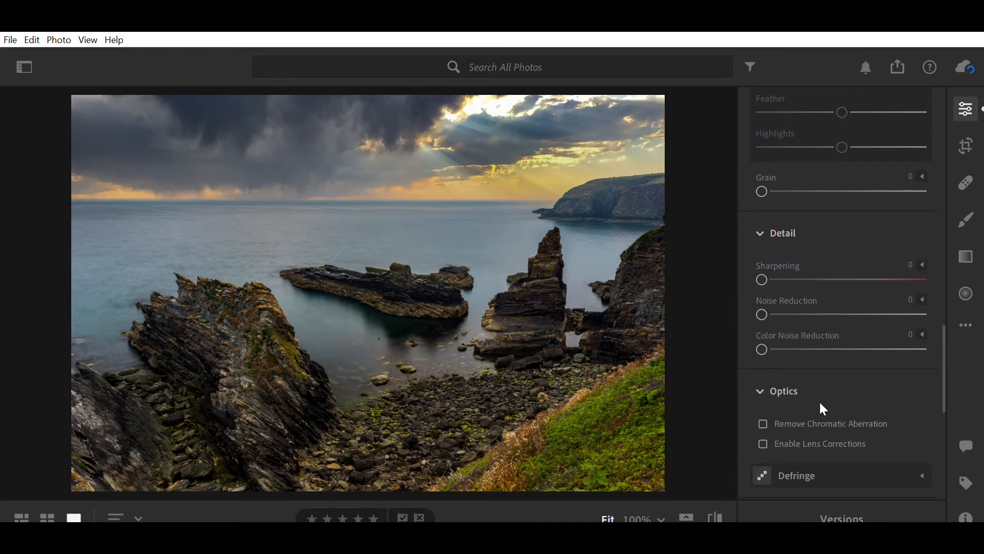
{"action": "left_click", "coordinate": [764, 424]}
{"action": "left_click", "coordinate": [763, 444]}
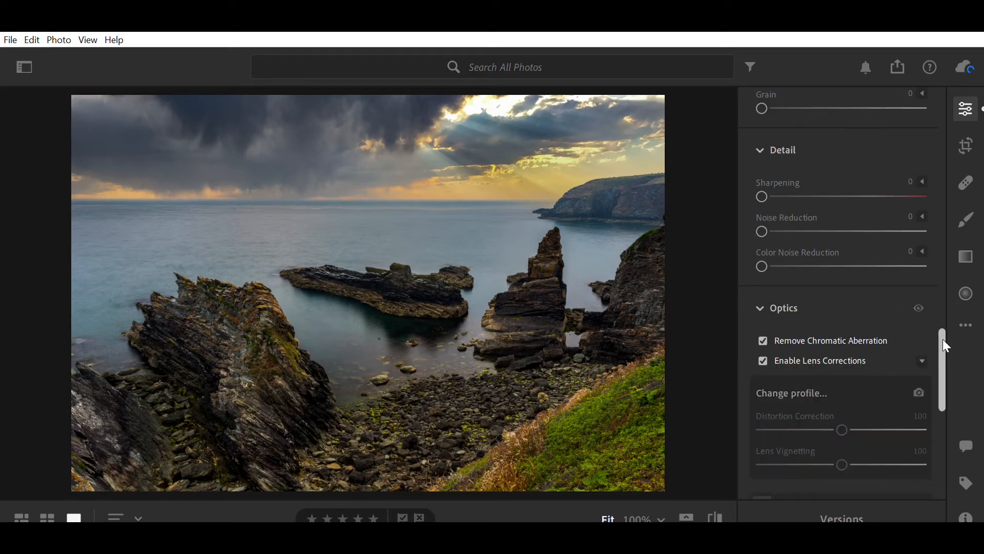
Step: Add a diagonal linear gradient from the photo's lower-left rocks towards the top centre and cool it with Temp −41
{"action": "left_click_drag", "start_coordinate": [946, 340], "coordinate": [939, 78]}
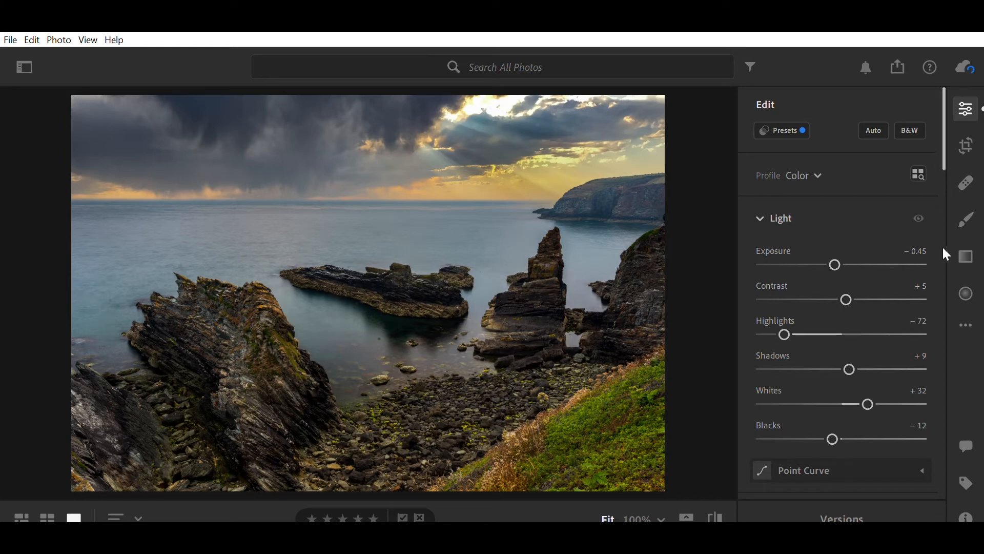
{"action": "left_click", "coordinate": [966, 251]}
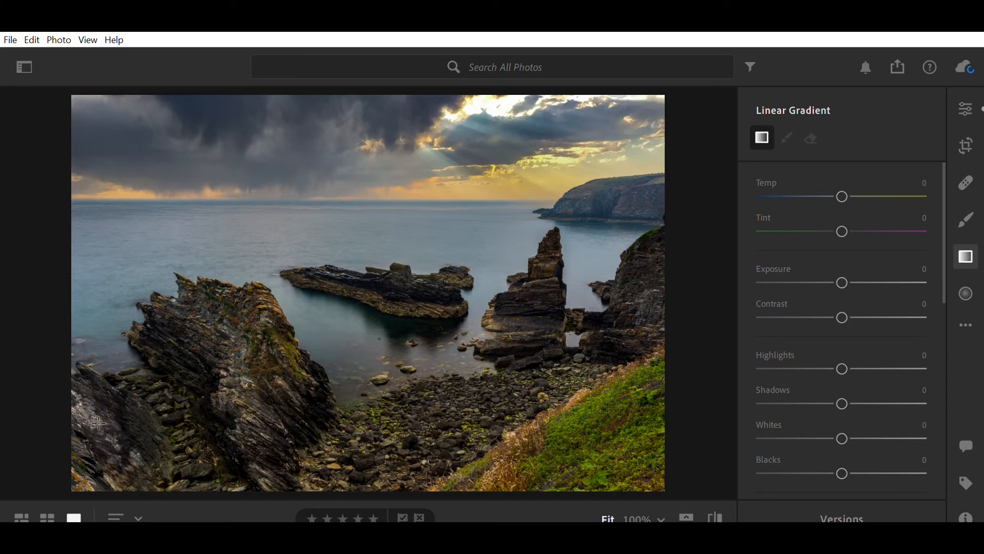
{"action": "left_click_drag", "start_coordinate": [93, 425], "coordinate": [424, 81]}
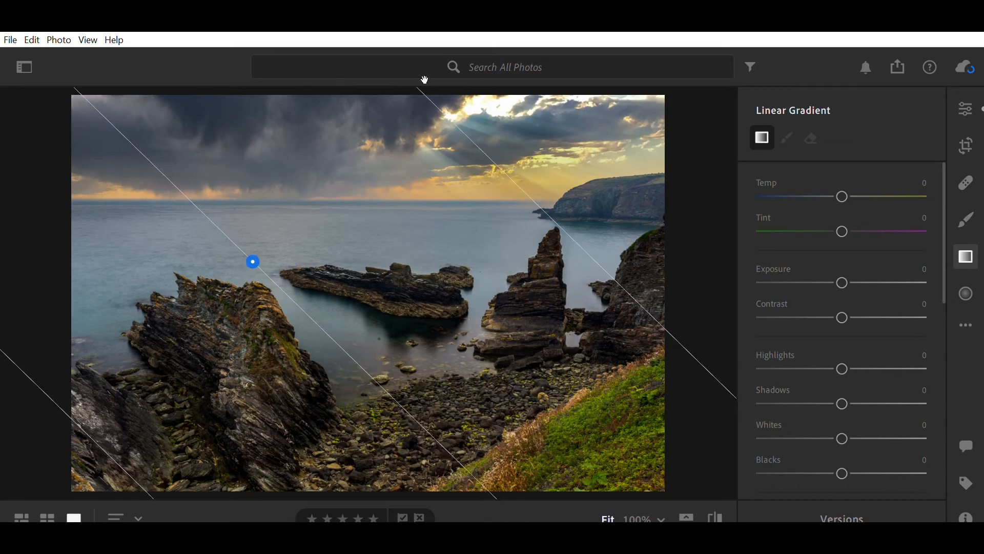
{"action": "mouse_move", "coordinate": [261, 250]}
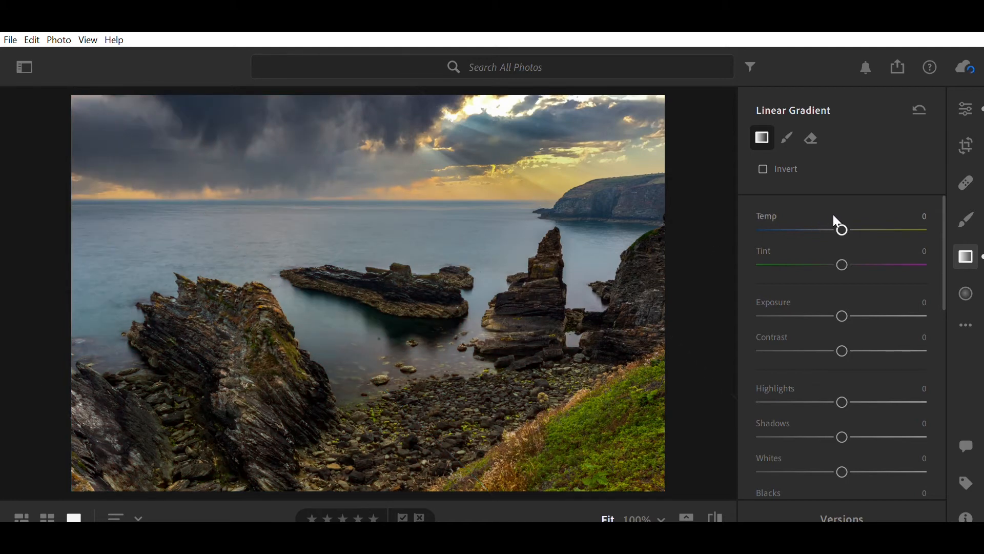
{"action": "left_click_drag", "start_coordinate": [842, 212], "coordinate": [804, 224]}
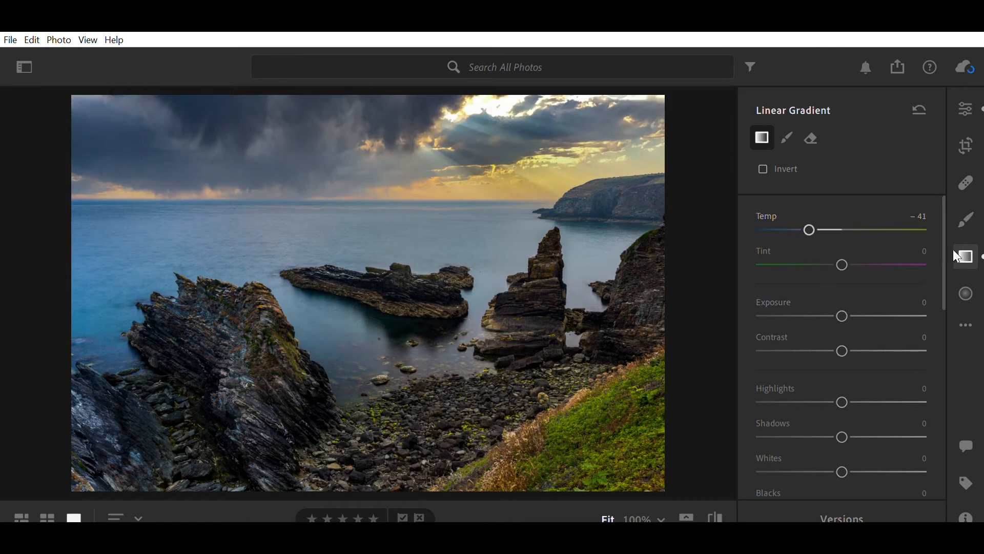
{"action": "left_click", "coordinate": [966, 245]}
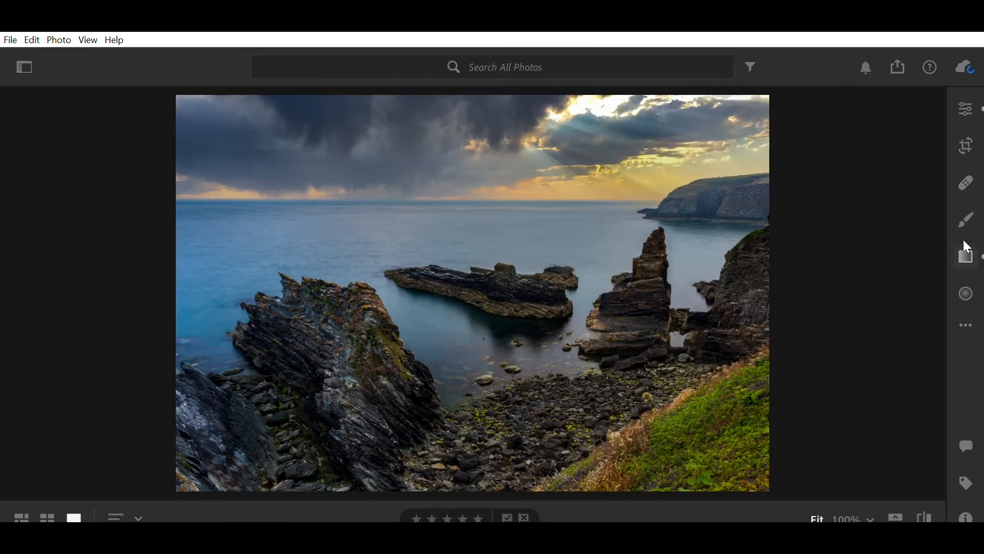
Step: Add a second diagonal linear gradient from the photo's lower-right slope towards the top centre, with Temp +43 and Exposure −0.60
{"action": "left_click", "coordinate": [966, 246]}
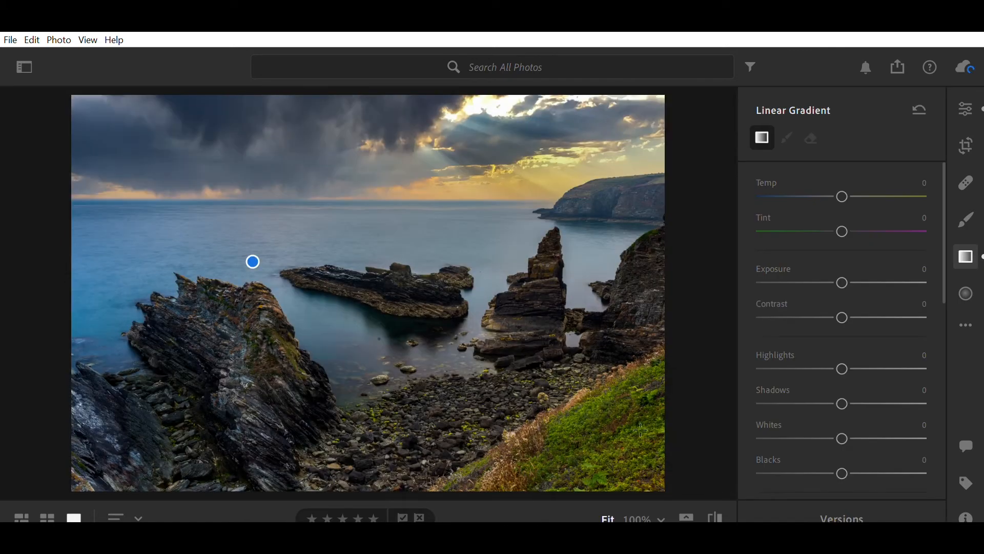
{"action": "left_click_drag", "start_coordinate": [661, 428], "coordinate": [366, 80]}
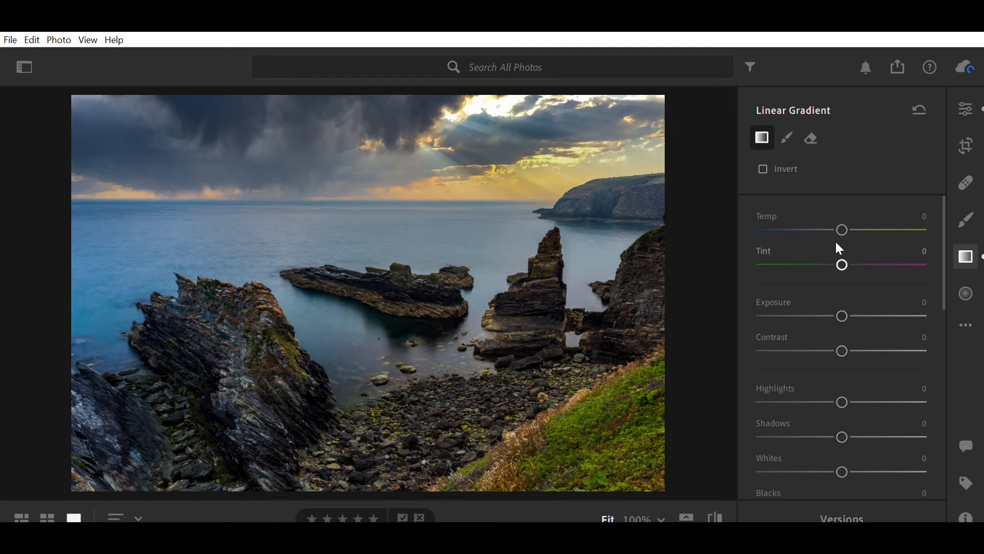
{"action": "left_click_drag", "start_coordinate": [841, 218], "coordinate": [912, 210]}
{"action": "left_click_drag", "start_coordinate": [867, 230], "coordinate": [871, 231]}
{"action": "left_click_drag", "start_coordinate": [842, 302], "coordinate": [832, 314]}
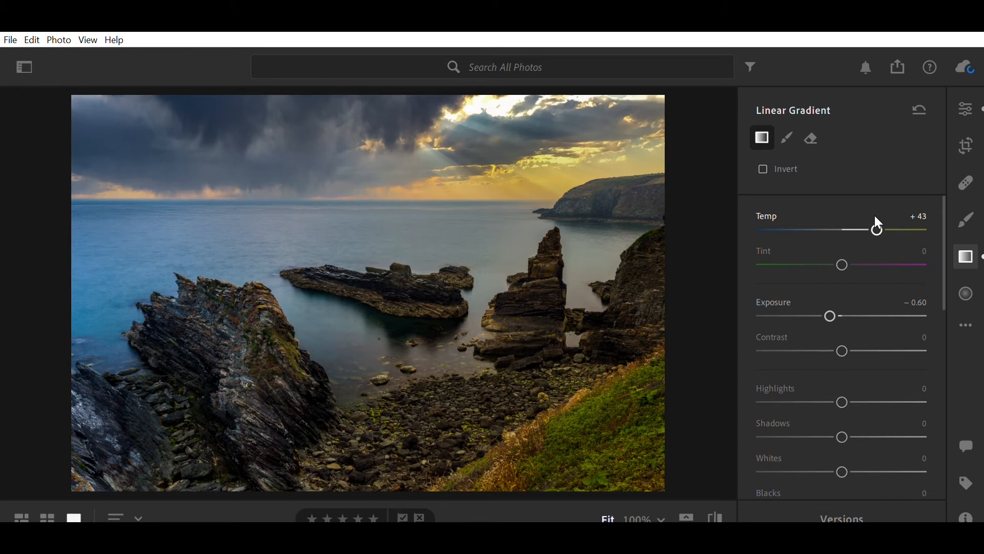
{"action": "left_click", "coordinate": [967, 246]}
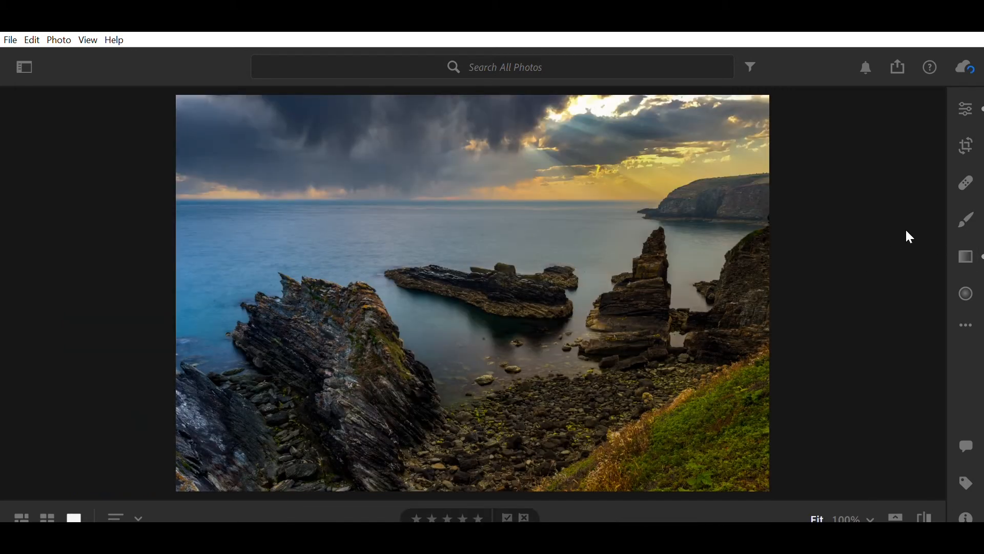
Step: Paint a size 24 brush adjustment with Exposure −1.00 over the photo's right edge, grassy slope and pebble shore
{"action": "left_click", "coordinate": [962, 206]}
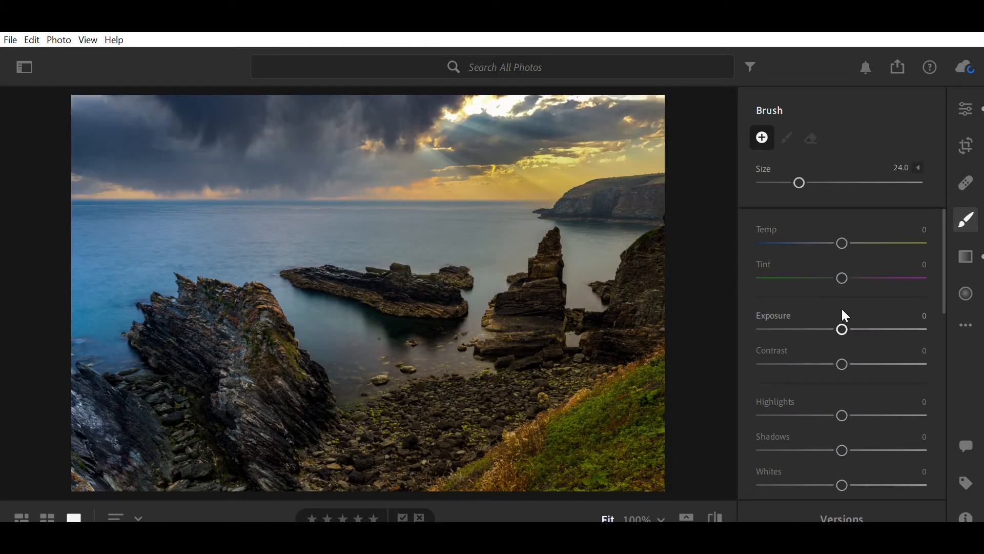
{"action": "left_click_drag", "start_coordinate": [842, 310], "coordinate": [822, 315]}
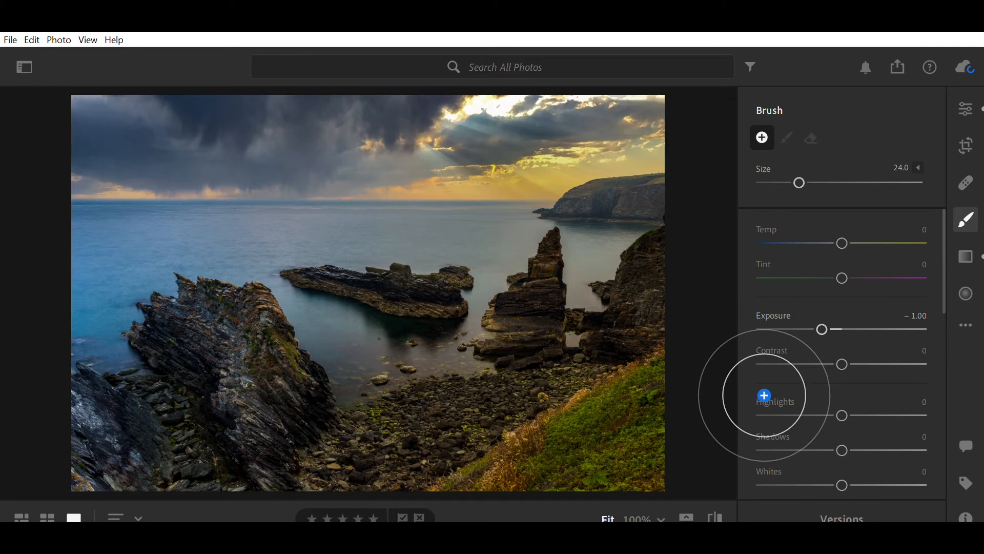
{"action": "left_click", "coordinate": [734, 455]}
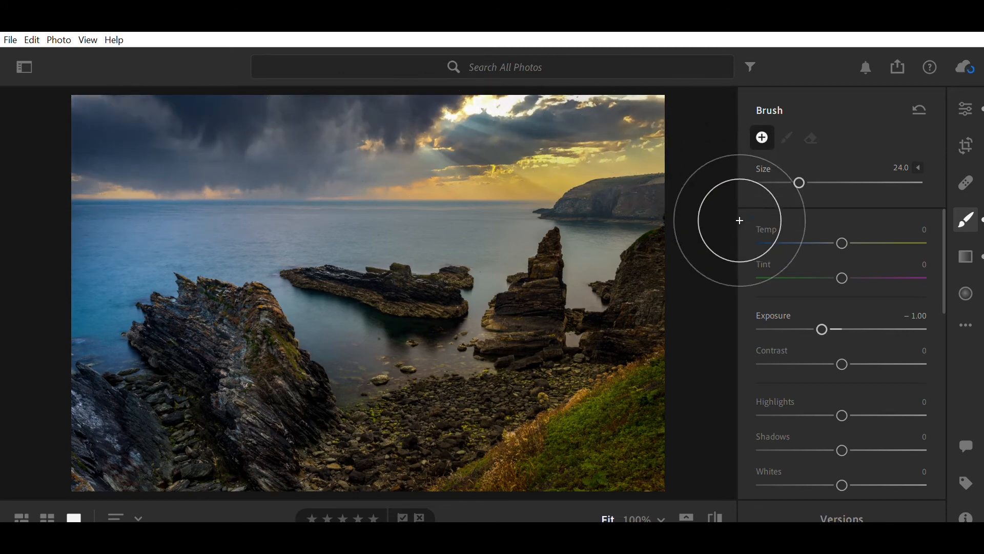
{"action": "left_click_drag", "start_coordinate": [757, 403], "coordinate": [761, 455]}
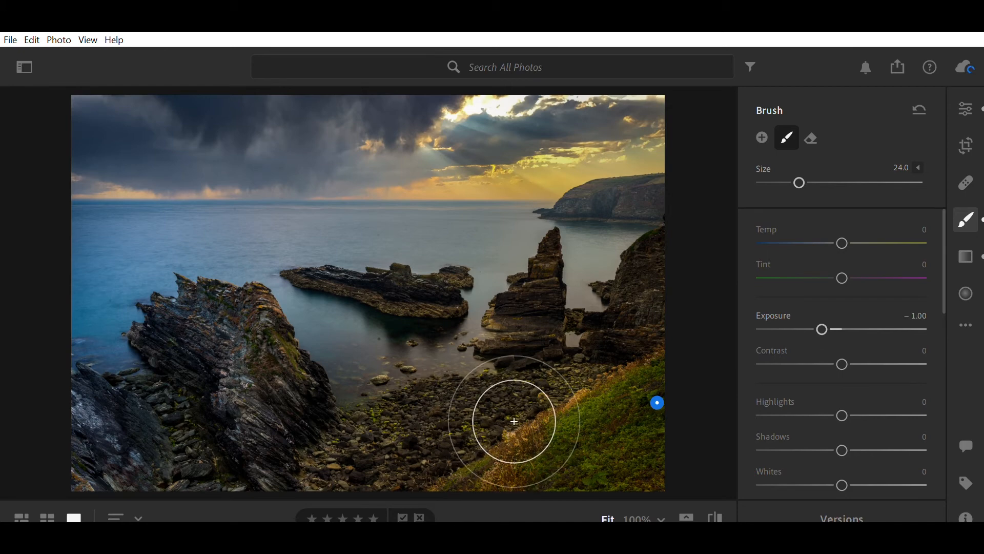
{"action": "left_click_drag", "start_coordinate": [493, 426], "coordinate": [457, 438]}
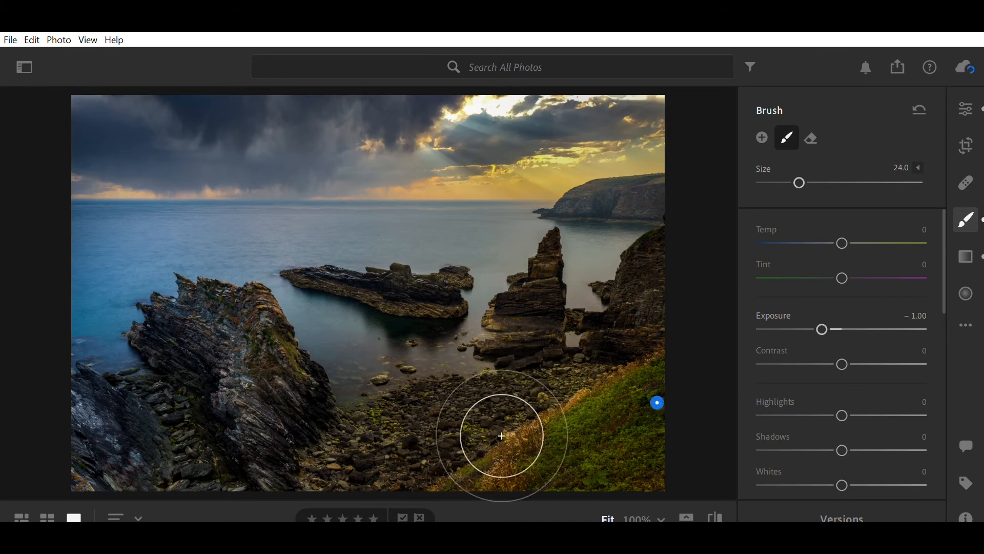
{"action": "mouse_move", "coordinate": [483, 424]}
{"action": "left_mouse_down"}
{"action": "mouse_move", "coordinate": [436, 428]}
{"action": "mouse_move", "coordinate": [393, 394]}
{"action": "left_mouse_up"}
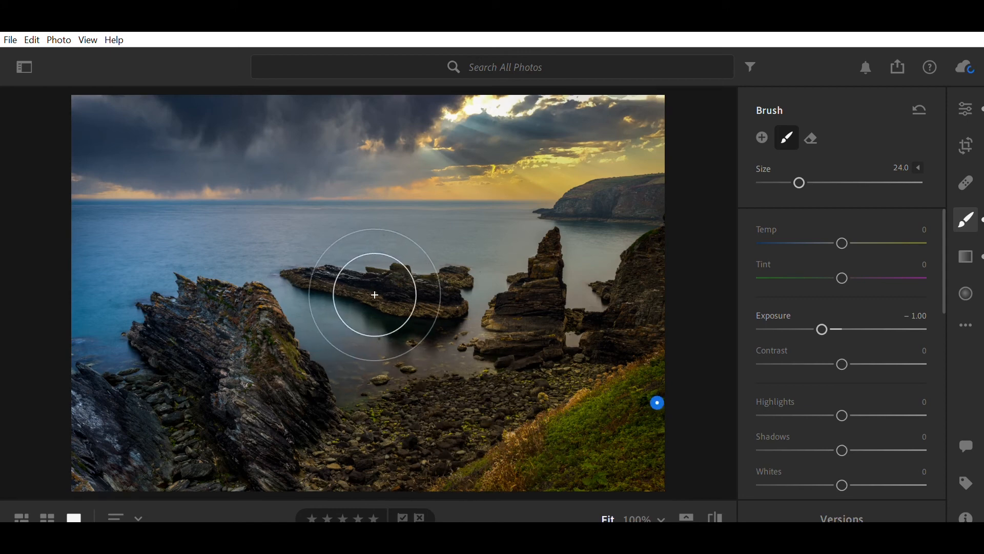
Step: Extend the darkening brush from the middle rocks to the jagged foreground rock, set its Exposure to −1.20, and finish the brush adjustment
{"action": "left_click_drag", "start_coordinate": [392, 284], "coordinate": [248, 286]}
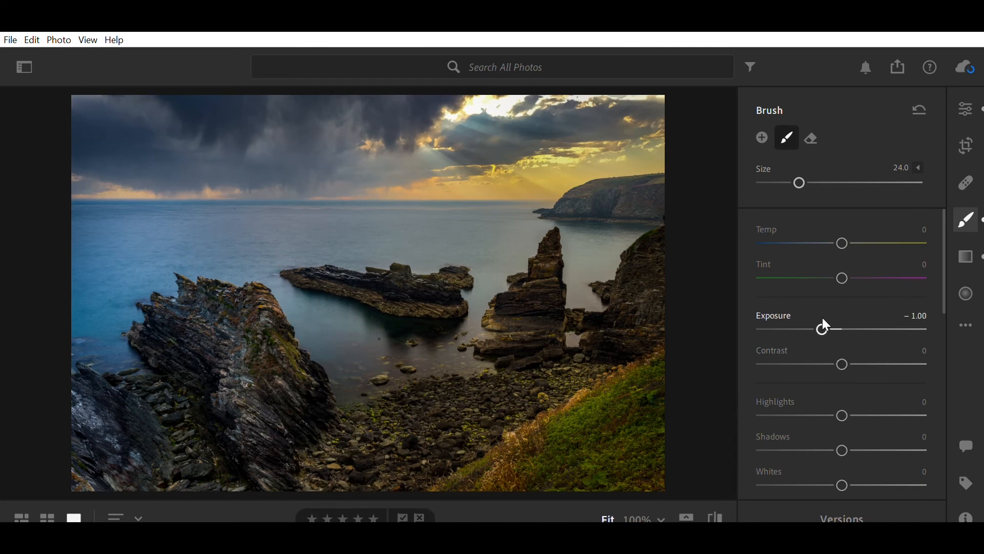
{"action": "left_click_drag", "start_coordinate": [822, 318], "coordinate": [819, 318]}
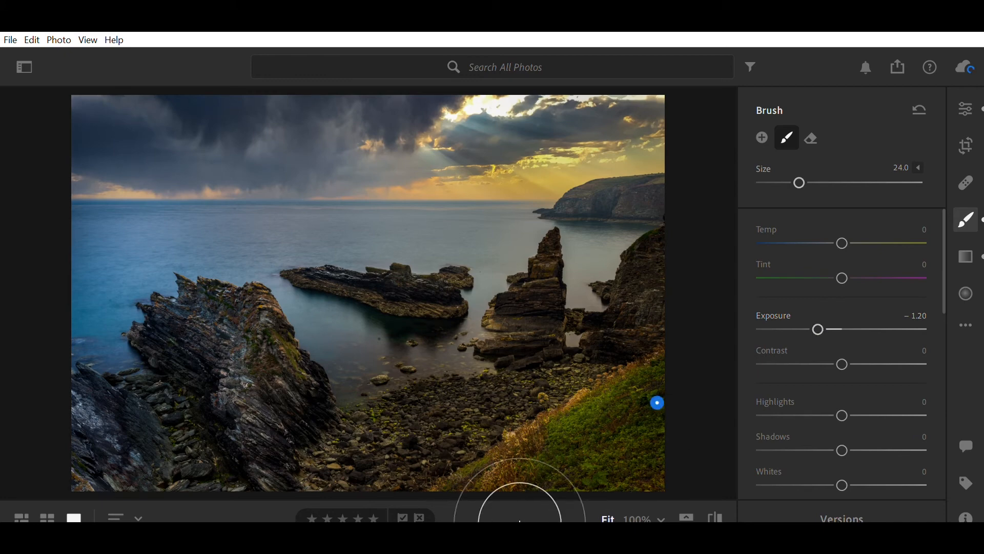
{"action": "left_click", "coordinate": [969, 221]}
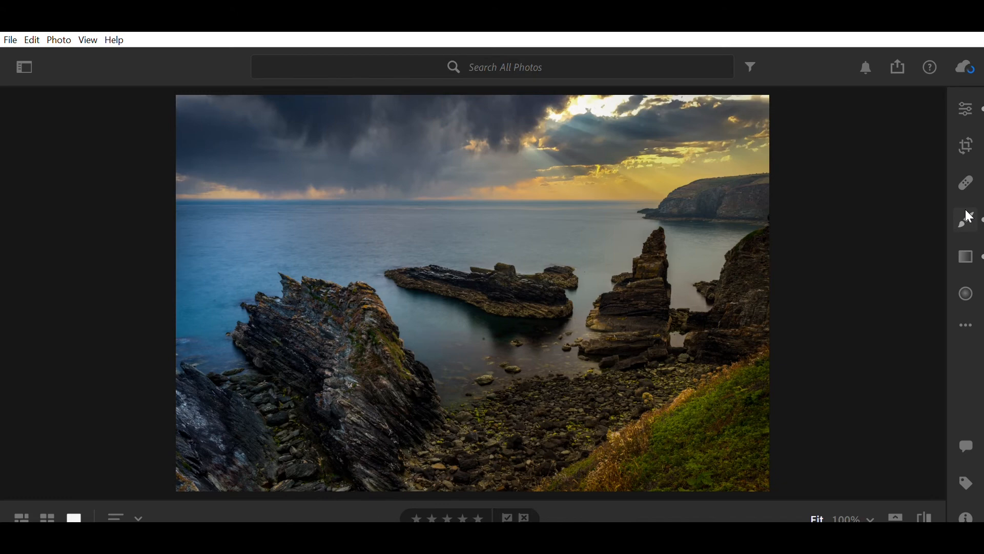
Step: Paint a new brush adjustment along the edges of the foreground rock, middle rocks, sea stack and grassy slope, using sizes from 8 down to 4
{"action": "left_click", "coordinate": [969, 220]}
{"action": "scroll", "coordinate": [505, 408], "scroll_direction": "down", "scroll_amount": 14}
{"action": "scroll", "coordinate": [461, 366], "scroll_direction": "down", "scroll_amount": 2}
{"action": "left_click_drag", "start_coordinate": [294, 368], "coordinate": [316, 375]}
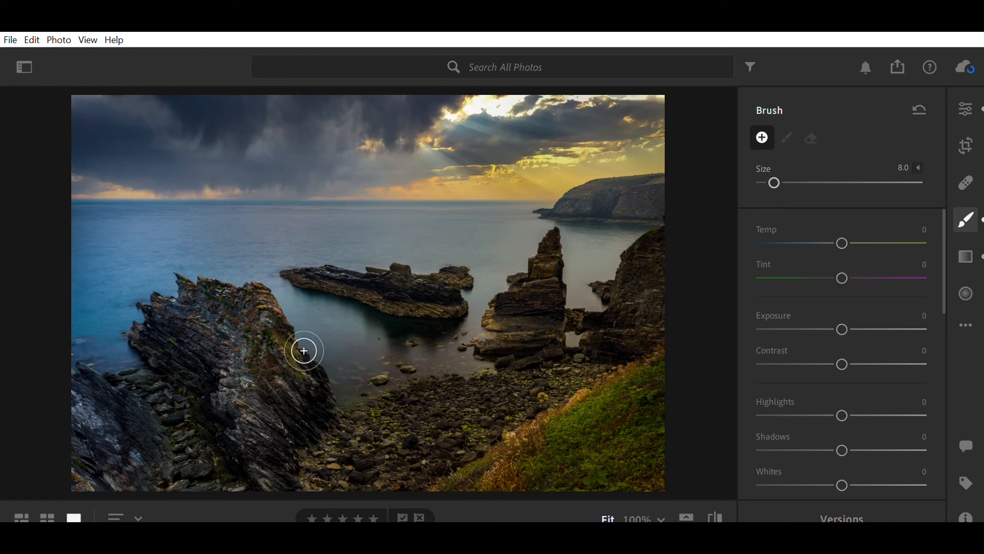
{"action": "left_click_drag", "start_coordinate": [300, 319], "coordinate": [284, 304]}
{"action": "scroll", "coordinate": [260, 294], "scroll_direction": "down", "scroll_amount": 2}
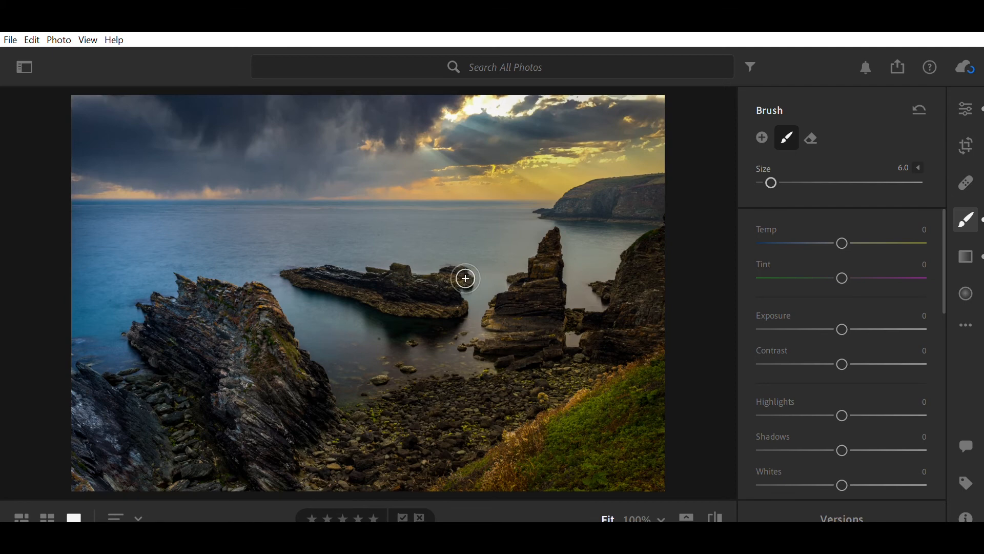
{"action": "scroll", "coordinate": [453, 279], "scroll_direction": "down", "scroll_amount": 2}
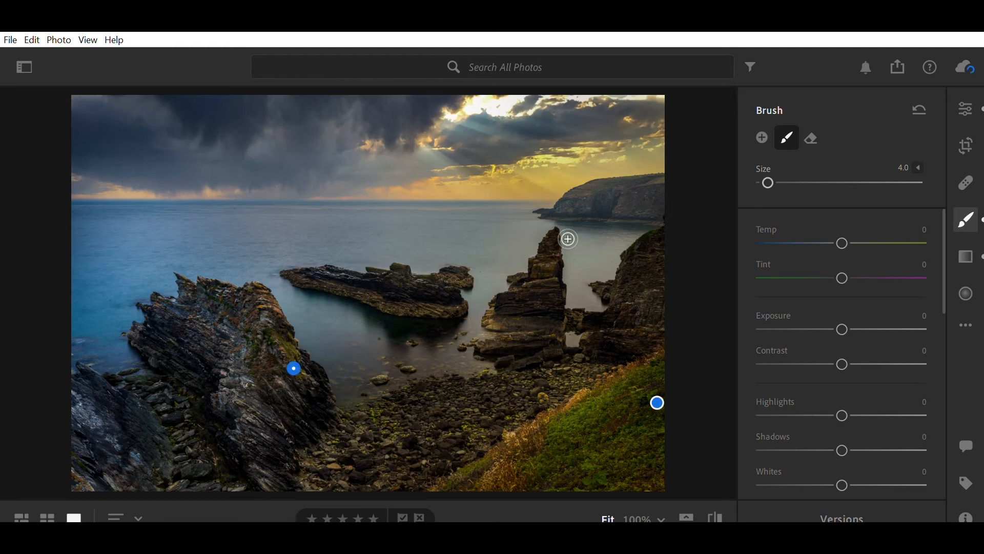
{"action": "scroll", "coordinate": [561, 232], "scroll_direction": "down", "scroll_amount": 2}
{"action": "scroll", "coordinate": [670, 236], "scroll_direction": "up", "scroll_amount": 3}
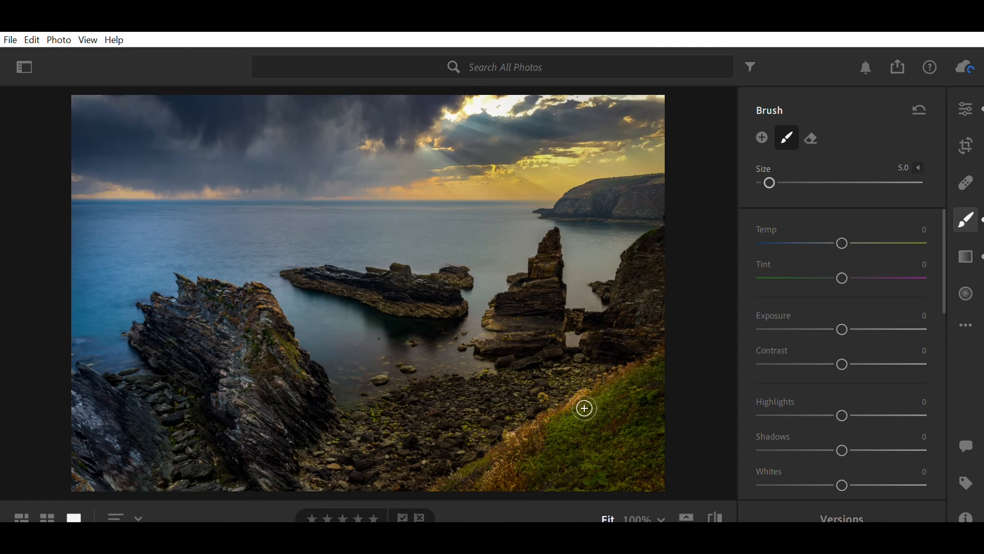
Step: Brighten the painted rock edges with Exposure +0.72, warm their Temp slightly, and finish the brush adjustment
{"action": "mouse_move", "coordinate": [841, 319]}
{"action": "left_mouse_down"}
{"action": "mouse_move", "coordinate": [866, 321]}
{"action": "mouse_move", "coordinate": [802, 314]}
{"action": "mouse_move", "coordinate": [861, 318]}
{"action": "left_mouse_up"}
{"action": "left_click_drag", "start_coordinate": [811, 310], "coordinate": [859, 315]}
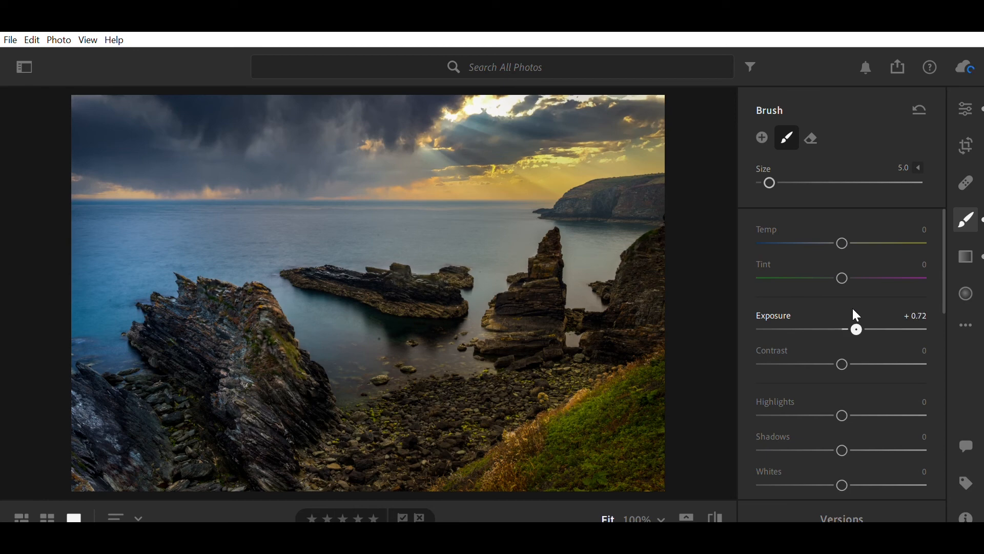
{"action": "left_click_drag", "start_coordinate": [844, 224], "coordinate": [855, 231]}
{"action": "left_click", "coordinate": [970, 221]}
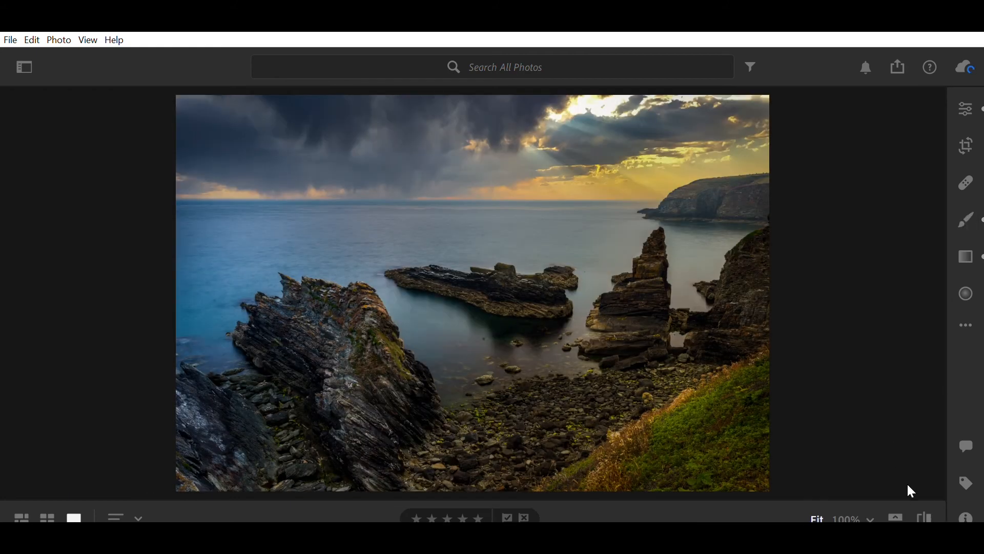
Step: Compare the edited photo with its original version, and return to the edited view
{"action": "key", "text": "backslash"}
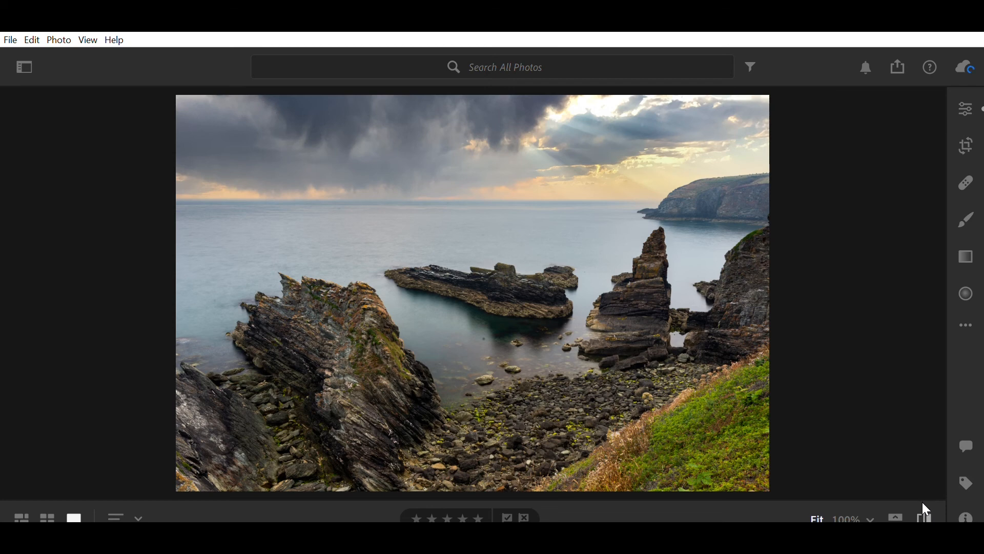
{"action": "key", "text": "backslash"}
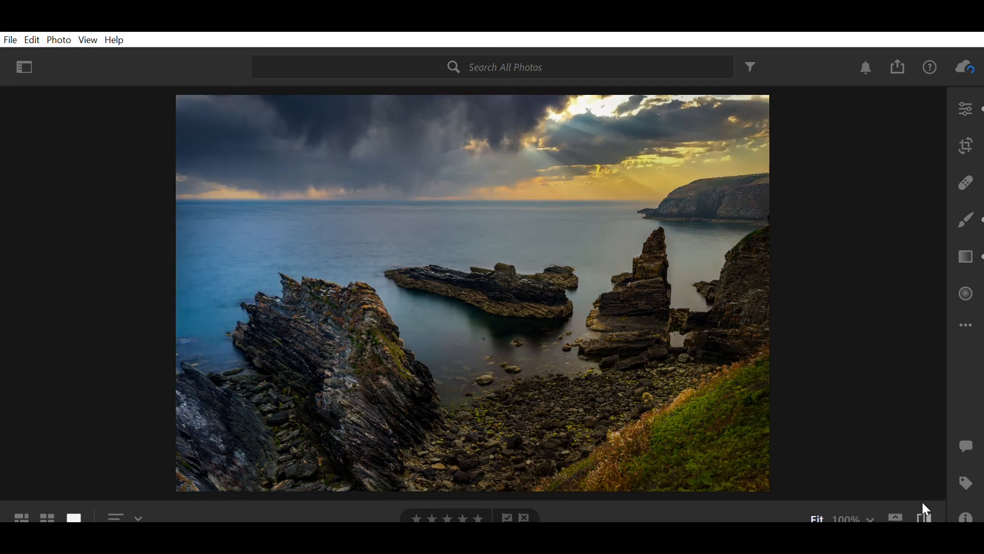